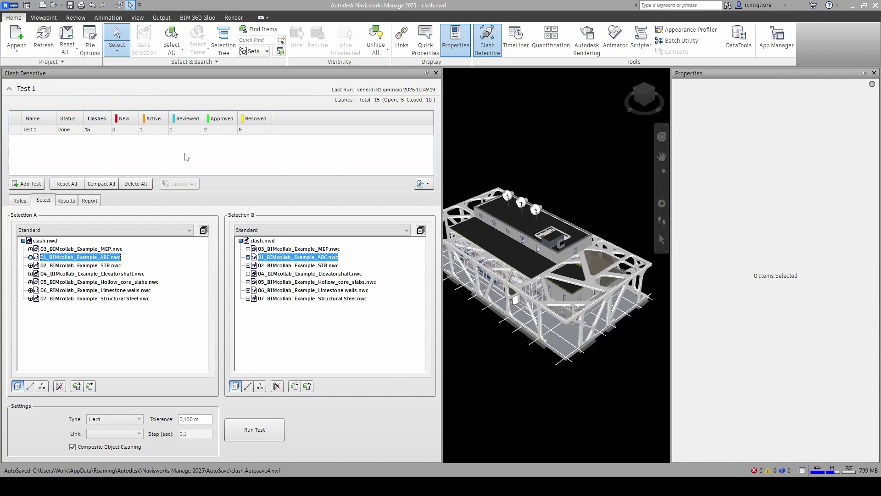
Step: Inspect Clash201, Clash202, Clash205, Clash206 and Clash203 from Test 1, then open the Report settings
{"action": "left_click", "coordinate": [67, 201]}
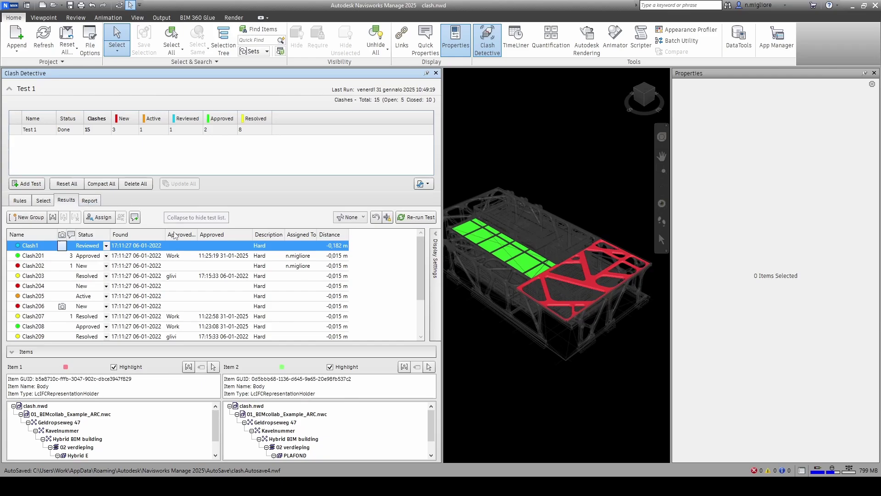
{"action": "left_click", "coordinate": [45, 257]}
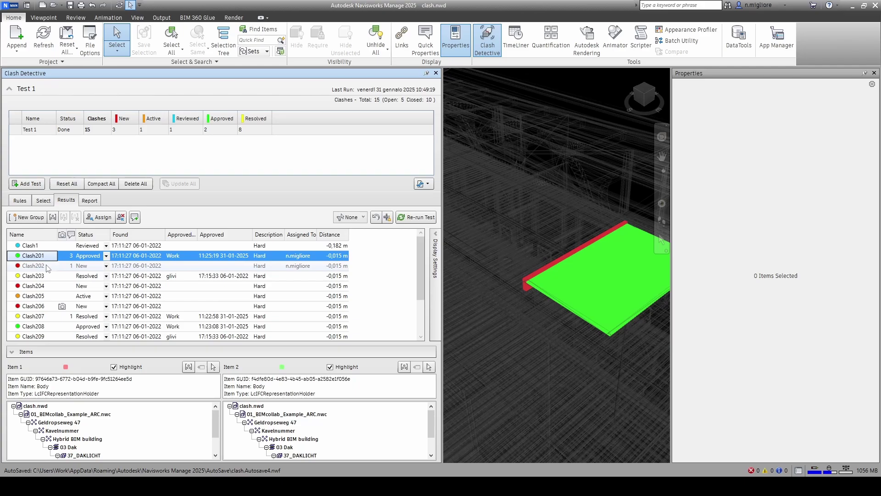
{"action": "key", "text": "Down"}
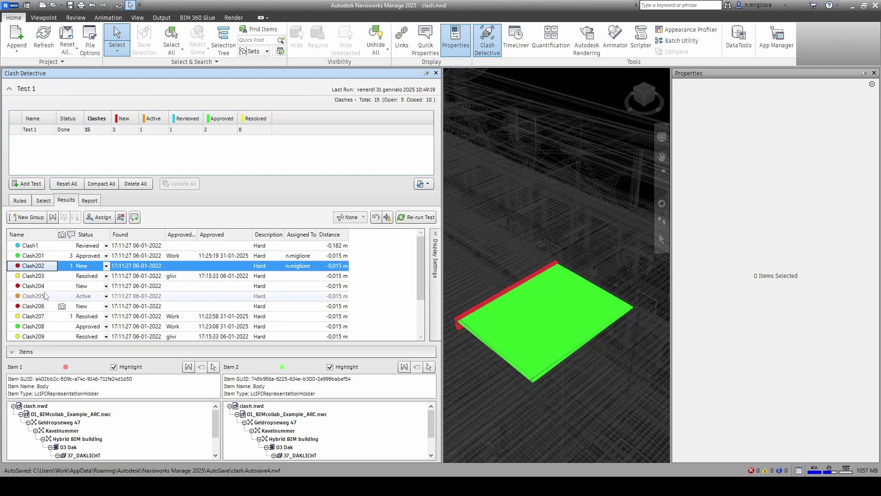
{"action": "left_click", "coordinate": [46, 296]}
{"action": "key", "text": "Down"}
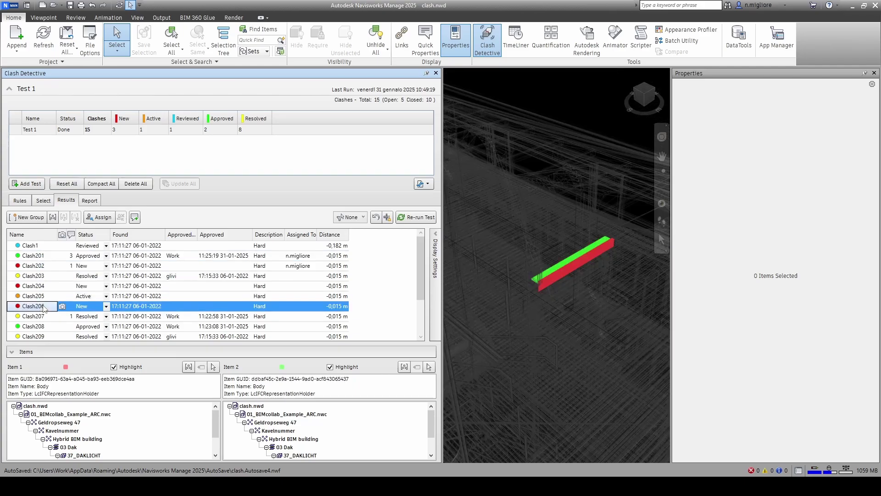
{"action": "left_click", "coordinate": [42, 276]}
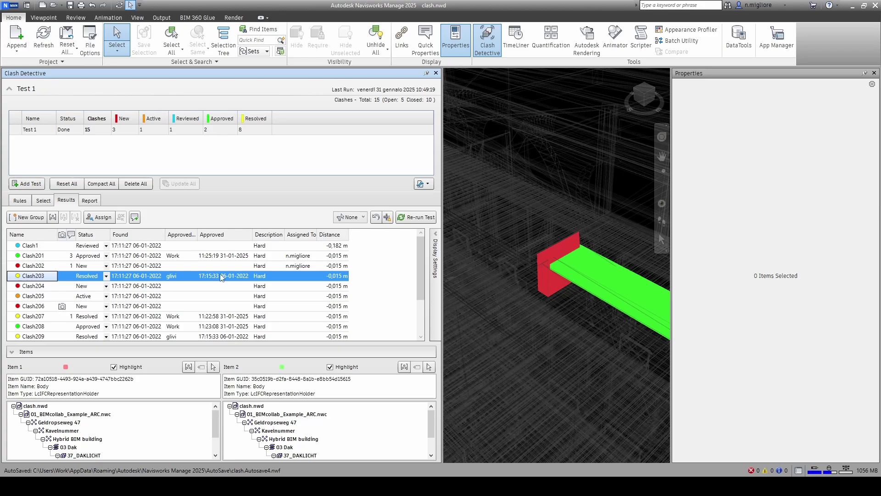
{"action": "left_click", "coordinate": [89, 201]}
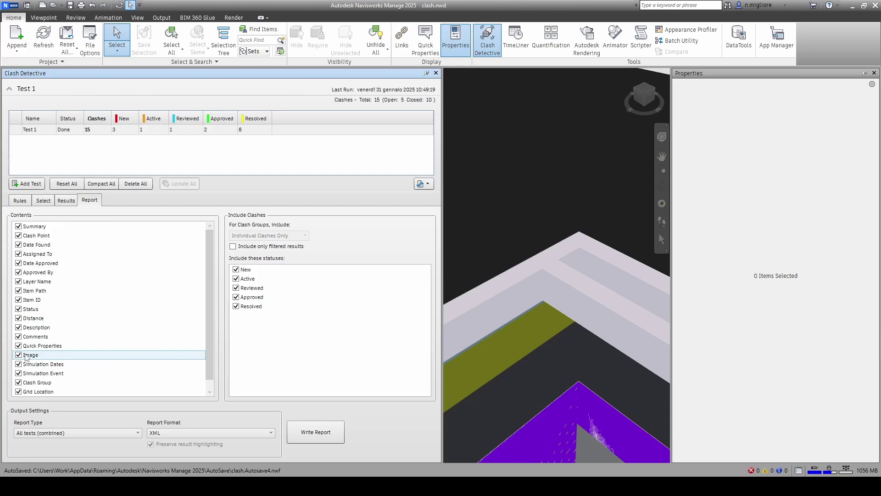
{"action": "left_click", "coordinate": [18, 355]}
{"action": "left_click", "coordinate": [19, 354]}
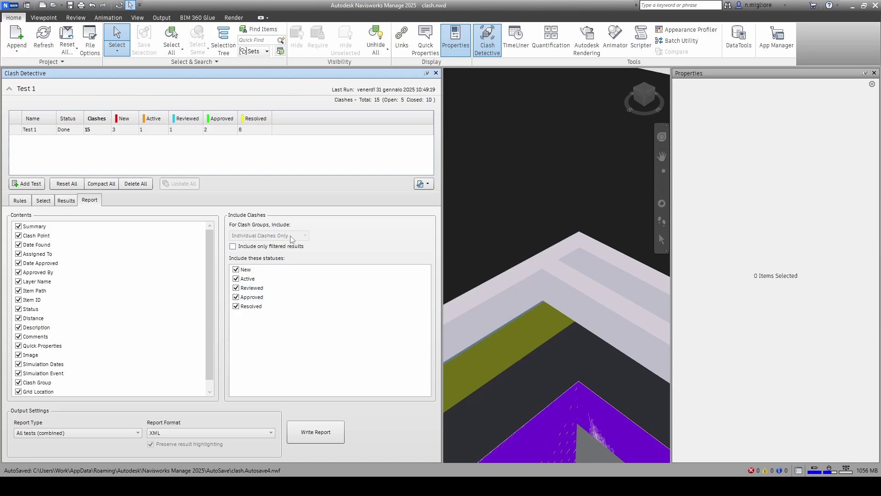
{"action": "left_click", "coordinate": [34, 438]}
{"action": "left_click", "coordinate": [75, 453]}
Step: Write the XML clash report, saving it as clash.xml in video_20250131_clash_images
{"action": "left_click", "coordinate": [319, 434]}
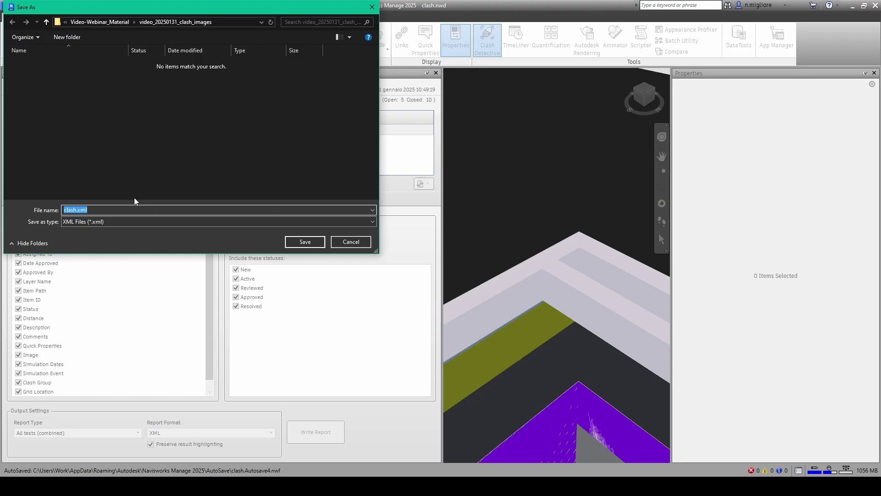
{"action": "left_click", "coordinate": [119, 177]}
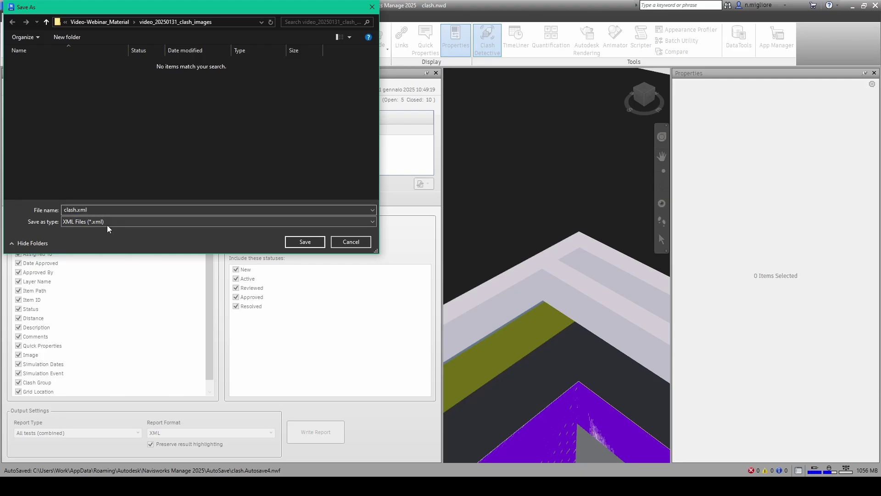
{"action": "left_click", "coordinate": [298, 242]}
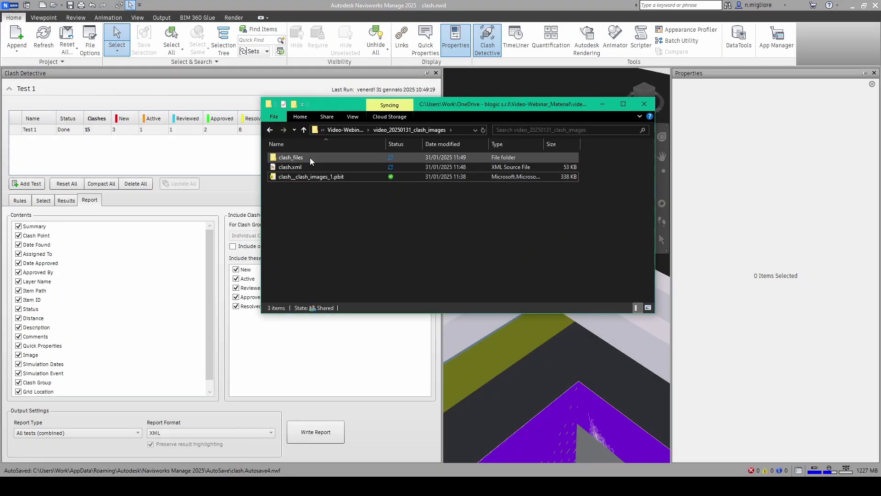
Step: Check the exported jpg images in clash_files, then select the Power BI template in the parent folder
{"action": "left_click", "coordinate": [307, 166]}
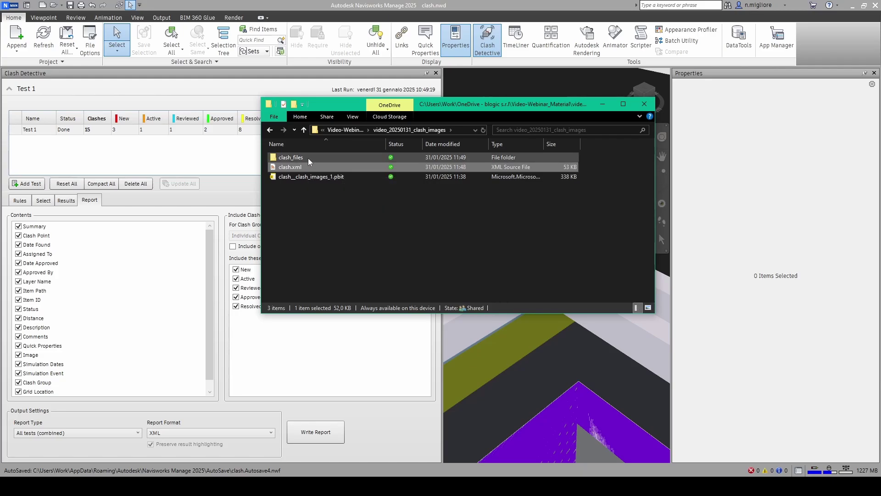
{"action": "double_click", "coordinate": [307, 158]}
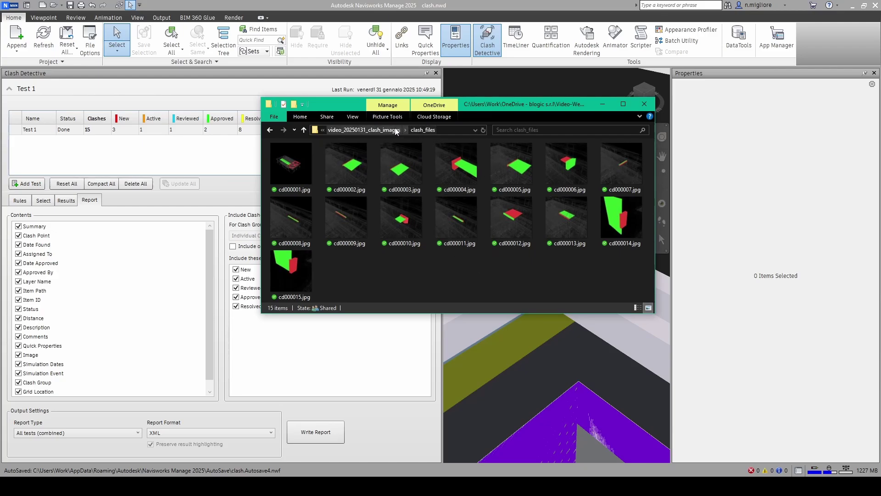
{"action": "left_click", "coordinate": [362, 130]}
{"action": "left_click", "coordinate": [333, 236]}
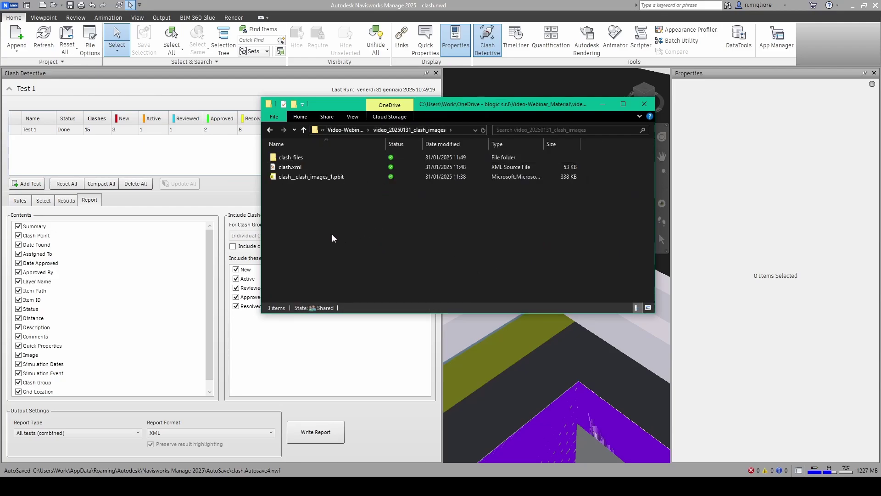
{"action": "left_click", "coordinate": [319, 177]}
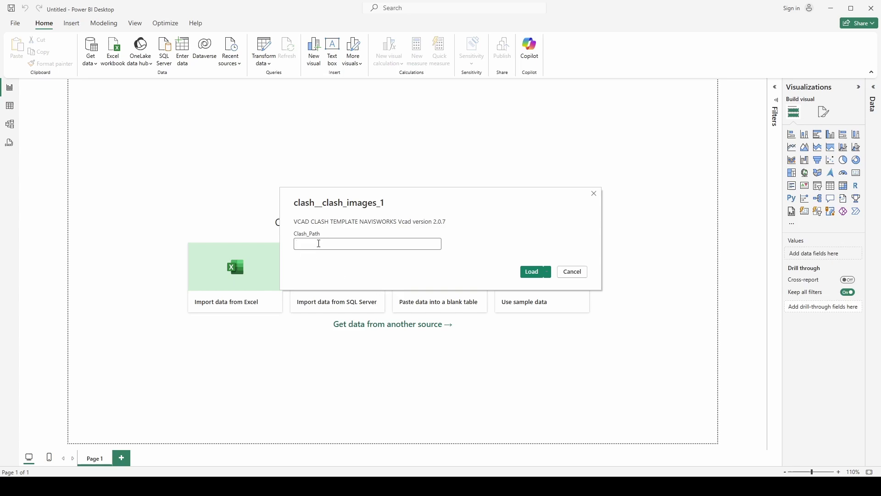
Step: Paste the clash.xml path into Clash_Path and verify its file name and .xml extension
{"action": "key", "text": "ctrl+v"}
{"action": "left_click_drag", "start_coordinate": [315, 248], "coordinate": [467, 247]}
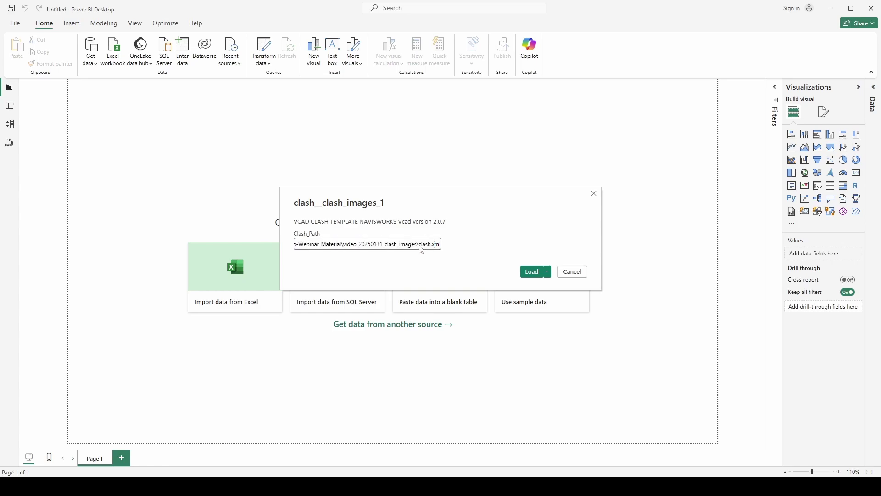
{"action": "left_click_drag", "start_coordinate": [418, 243], "coordinate": [432, 244]}
{"action": "double_click", "coordinate": [437, 247]}
{"action": "left_click", "coordinate": [459, 248]}
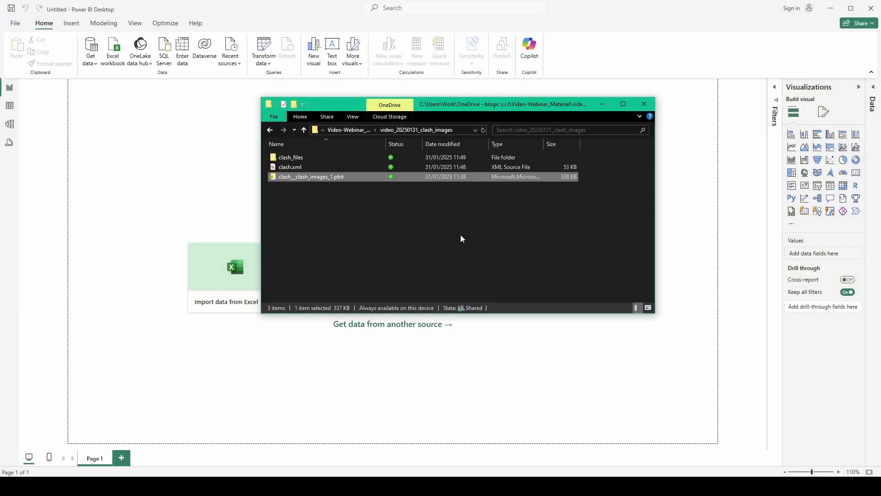
{"action": "left_click", "coordinate": [323, 166]}
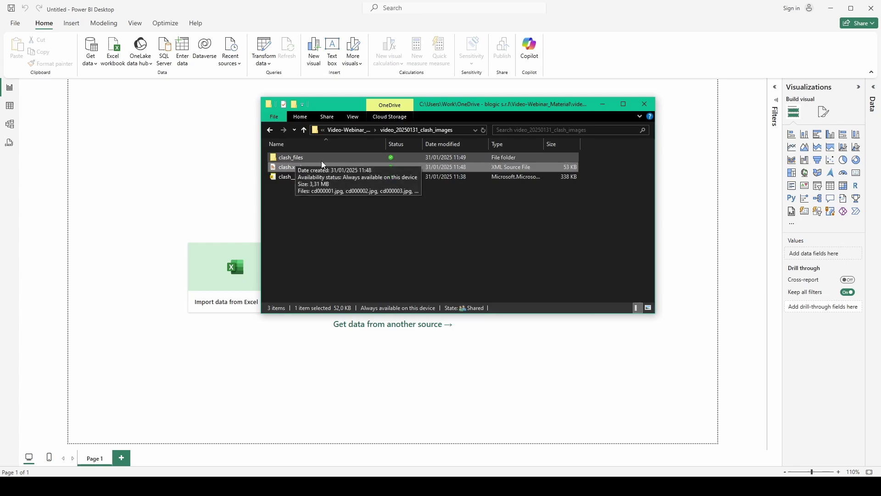
{"action": "left_click", "coordinate": [296, 225]}
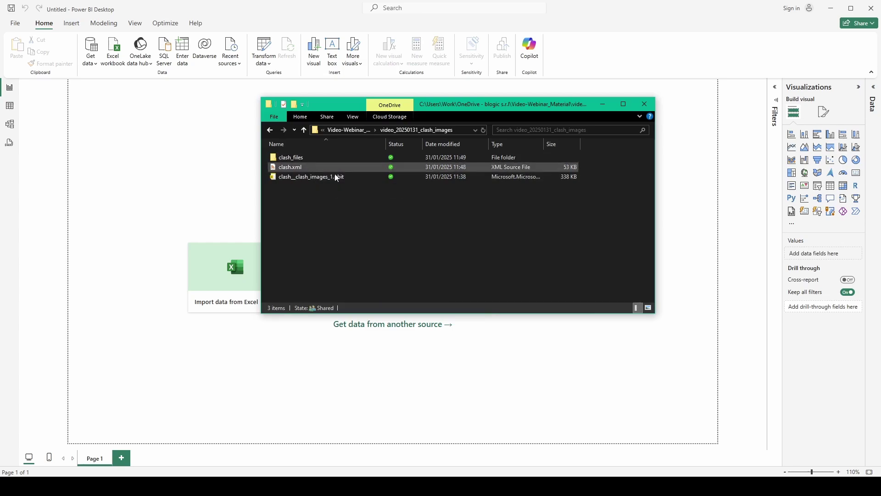
Step: Return to the Clash_Path dialog and Load the clash data into the template
{"action": "left_click", "coordinate": [581, 345]}
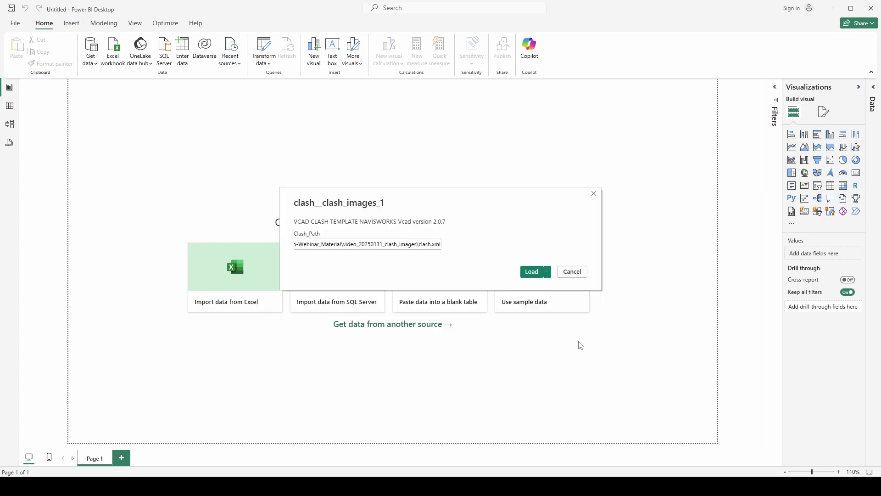
{"action": "left_click", "coordinate": [531, 274]}
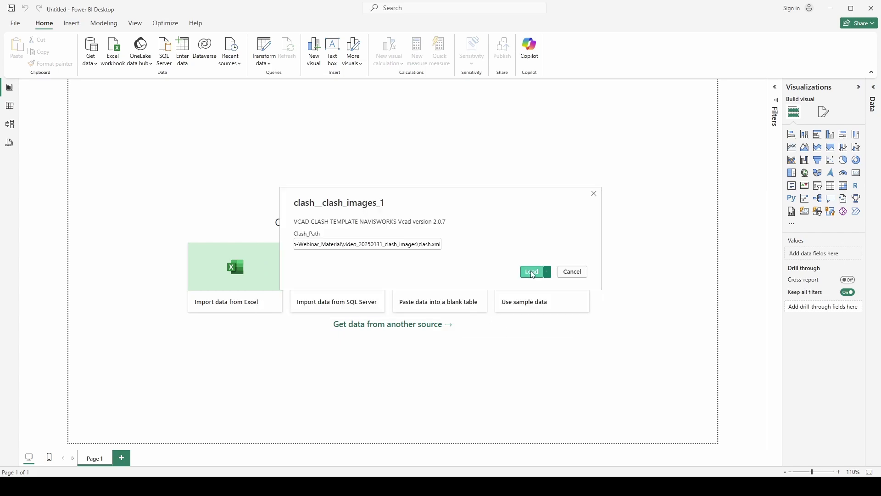
{"action": "left_click", "coordinate": [532, 274]}
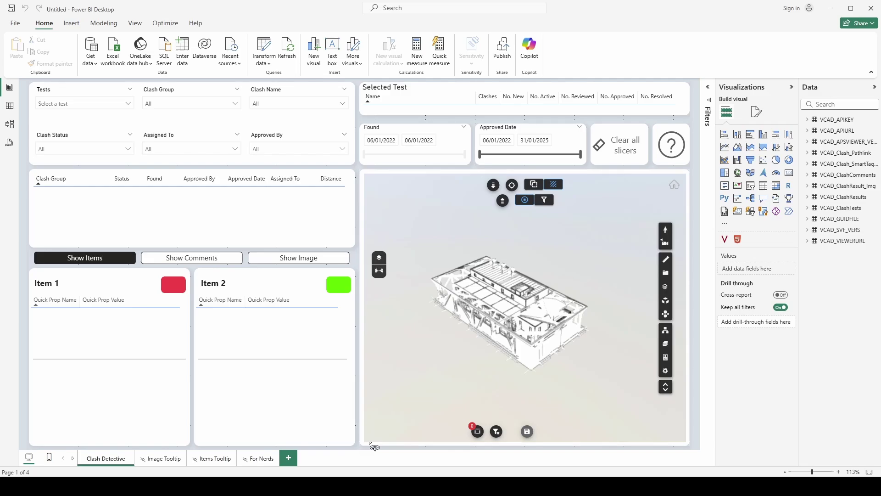
{"action": "left_click_drag", "start_coordinate": [443, 370], "coordinate": [495, 362]}
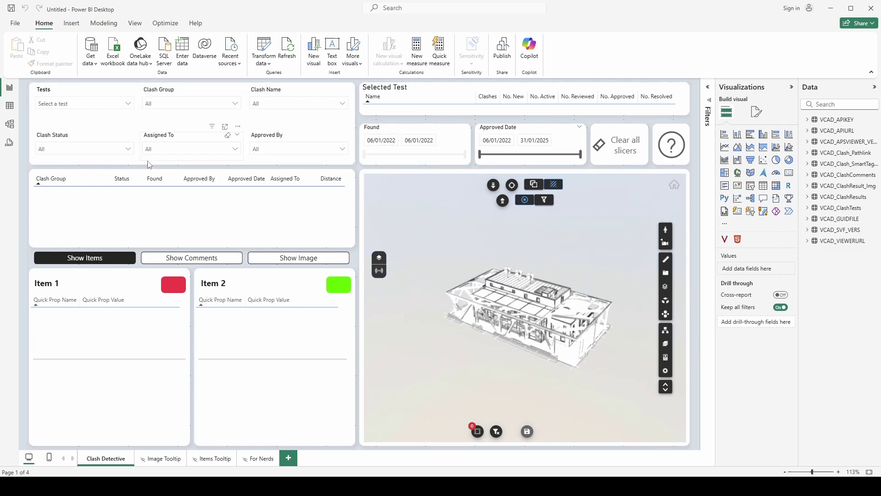
{"action": "left_click", "coordinate": [128, 106]}
{"action": "left_click", "coordinate": [64, 130]}
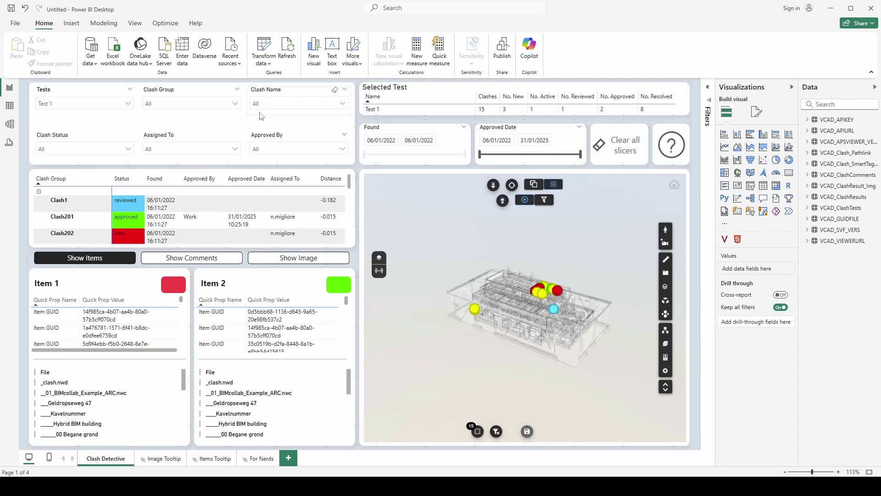
{"action": "left_click", "coordinate": [298, 104]}
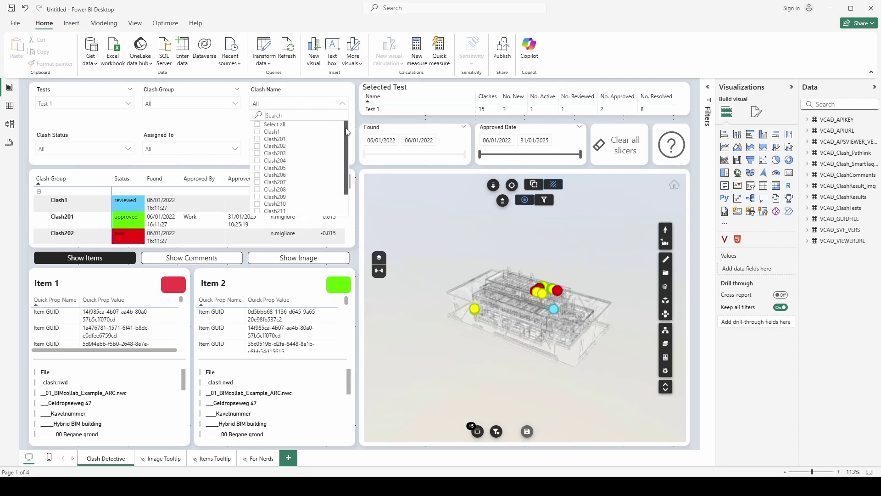
{"action": "left_click", "coordinate": [343, 105]}
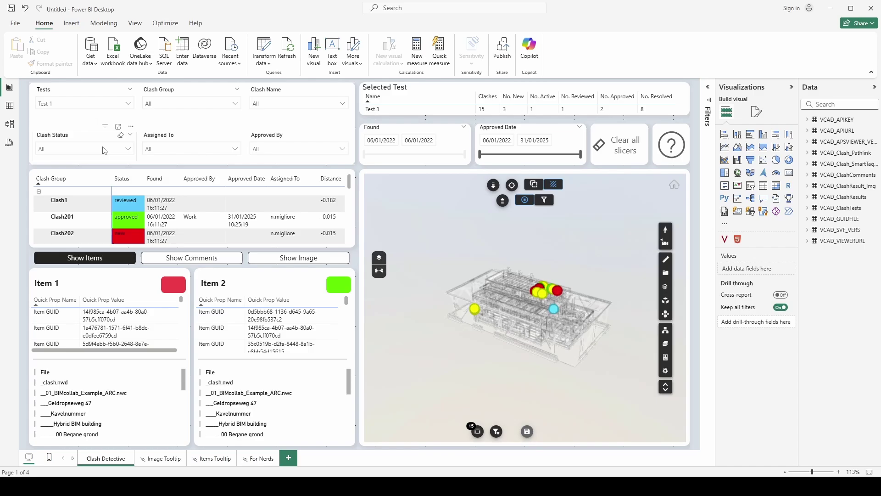
{"action": "left_click", "coordinate": [129, 149]}
{"action": "left_click", "coordinate": [129, 149]}
{"action": "left_click", "coordinate": [236, 149]}
{"action": "left_click", "coordinate": [236, 150]}
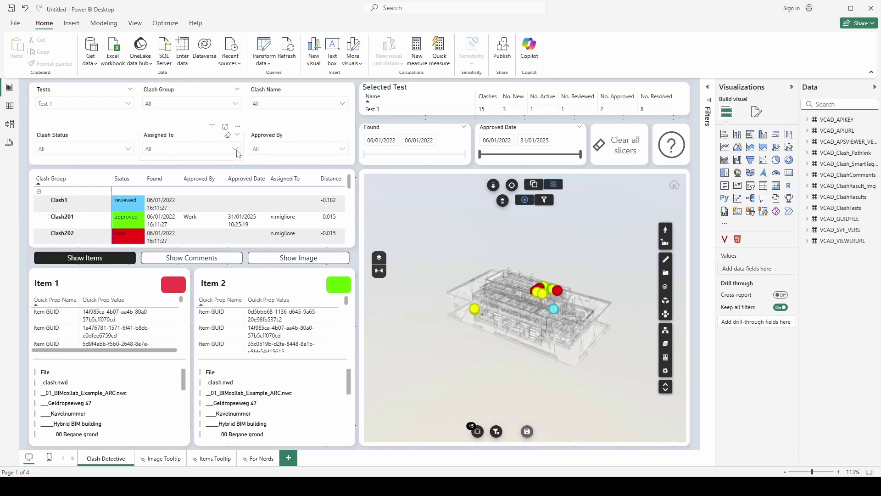
{"action": "left_click", "coordinate": [312, 151]}
{"action": "left_click", "coordinate": [342, 151]}
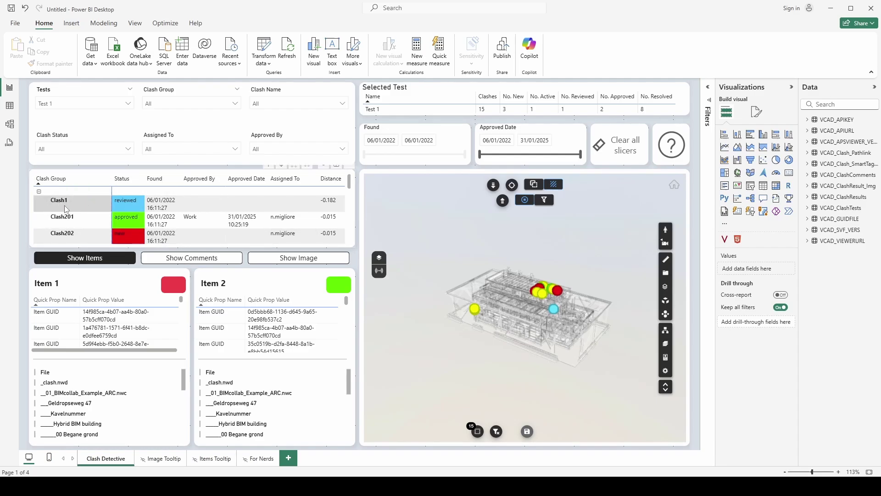
{"action": "scroll", "coordinate": [192, 218], "scroll_direction": "down", "scroll_amount": 5}
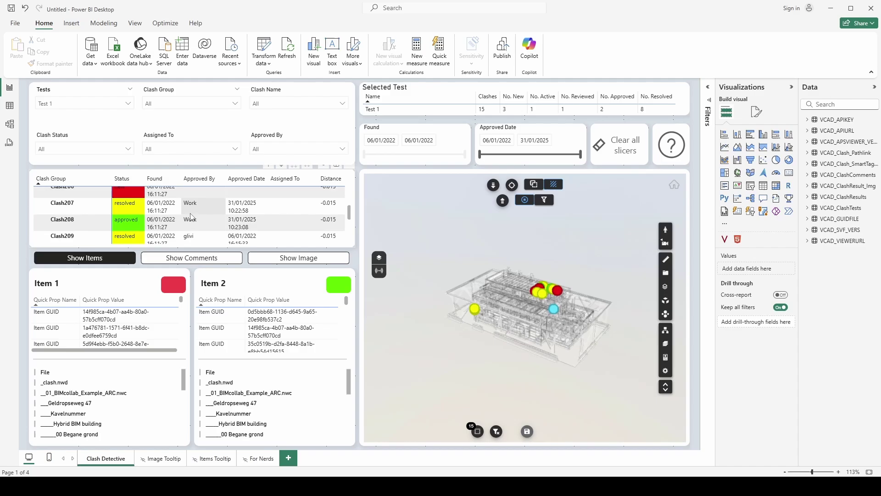
{"action": "scroll", "coordinate": [191, 217], "scroll_direction": "up", "scroll_amount": 5}
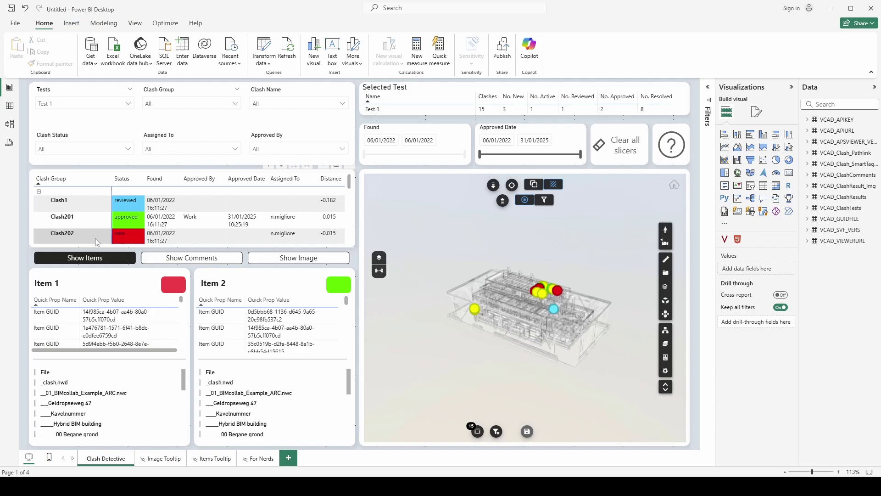
Step: Orbit and zoom the 3D building model to recentre on the coloured clash markers
{"action": "left_click_drag", "start_coordinate": [509, 333], "coordinate": [544, 354]}
{"action": "scroll", "coordinate": [544, 337], "scroll_direction": "up", "scroll_amount": 6}
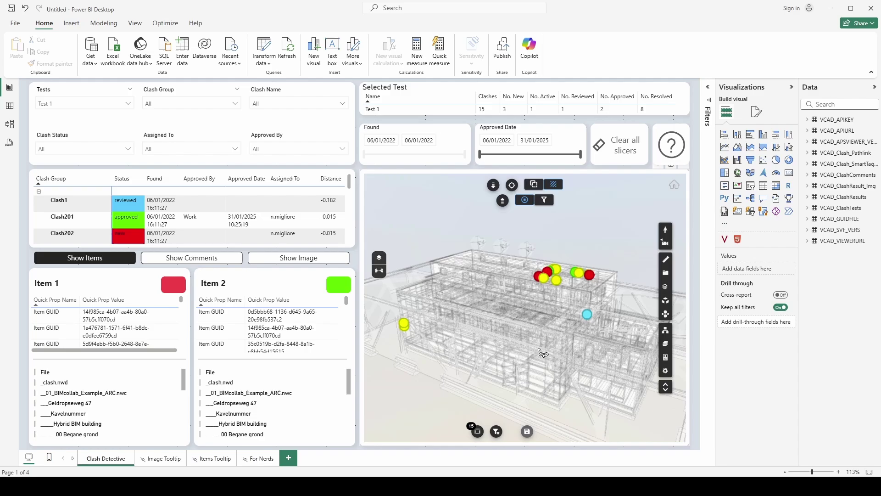
{"action": "scroll", "coordinate": [543, 354], "scroll_direction": "up", "scroll_amount": 5}
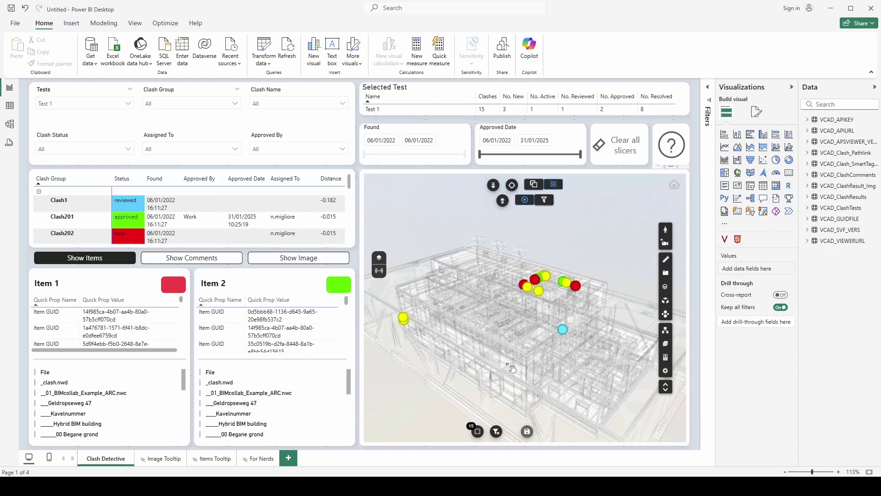
{"action": "scroll", "coordinate": [524, 316], "scroll_direction": "up", "scroll_amount": 3}
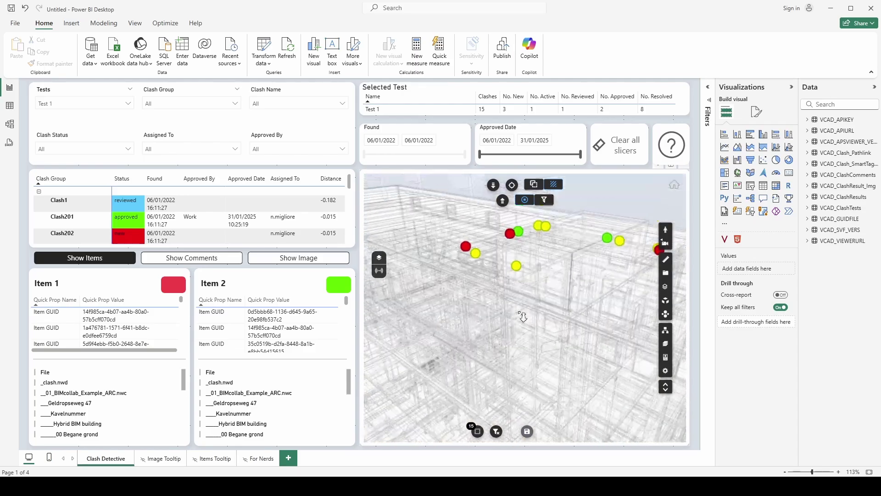
{"action": "scroll", "coordinate": [539, 317], "scroll_direction": "down", "scroll_amount": 5}
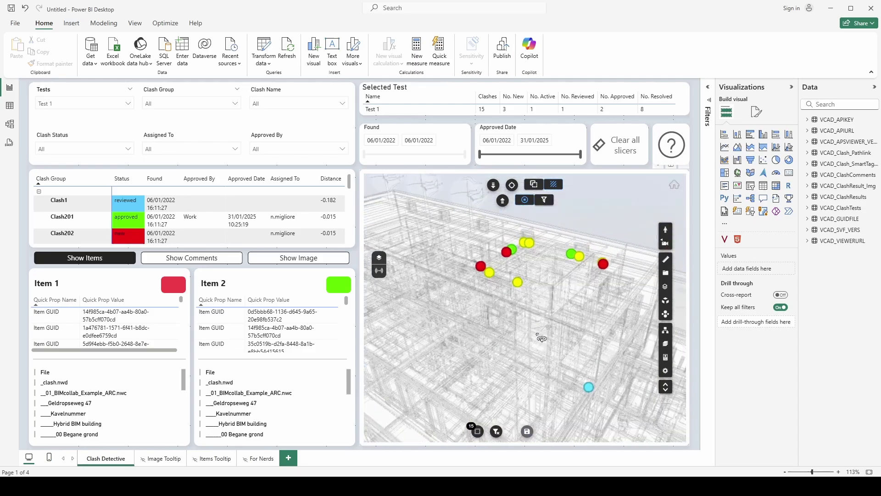
{"action": "scroll", "coordinate": [518, 333], "scroll_direction": "down", "scroll_amount": 5}
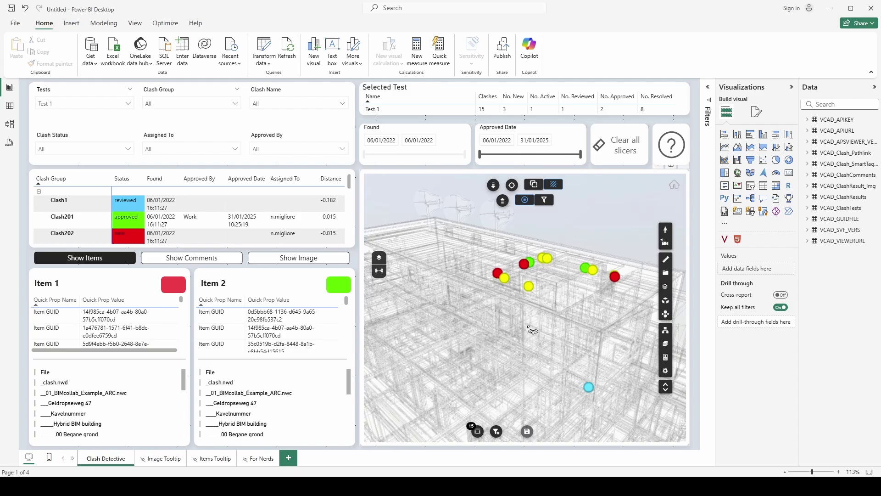
{"action": "left_click_drag", "start_coordinate": [545, 337], "coordinate": [532, 347]}
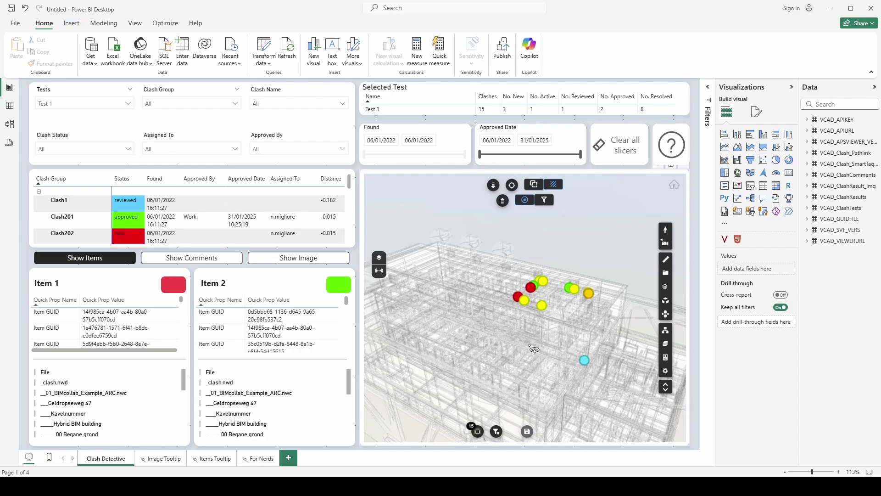
{"action": "mouse_move", "coordinate": [549, 313]}
{"action": "mouse_move", "coordinate": [587, 366]}
{"action": "mouse_move", "coordinate": [592, 298]}
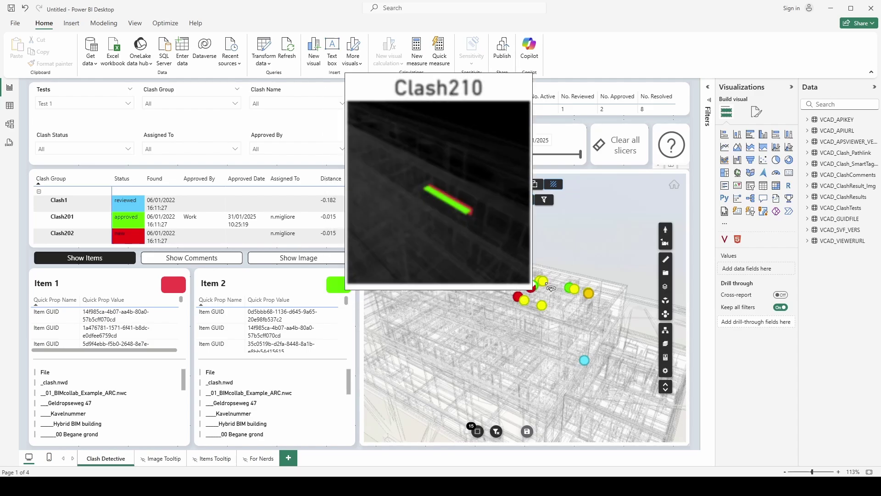
{"action": "left_click_drag", "start_coordinate": [548, 285], "coordinate": [512, 354]}
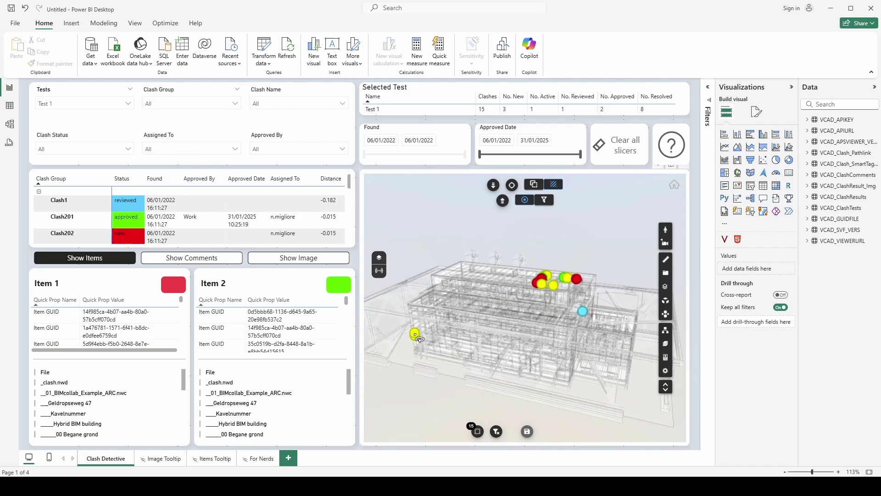
{"action": "mouse_move", "coordinate": [417, 338]}
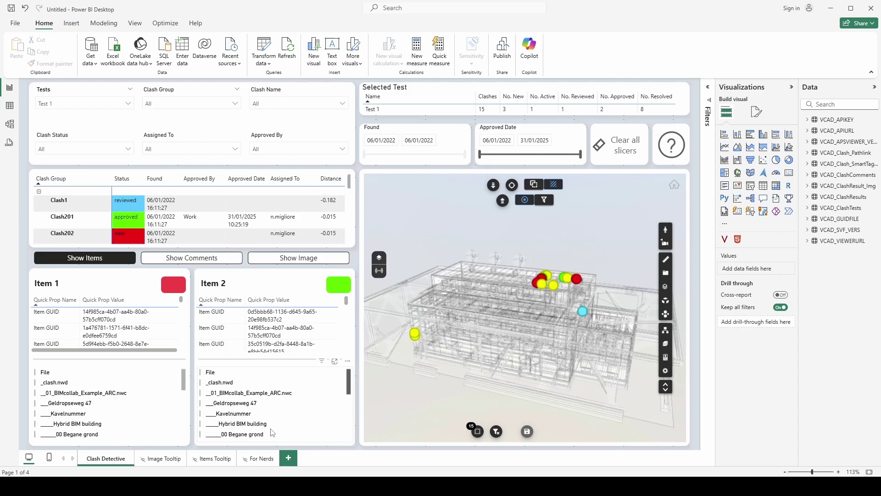
Step: Select the Clash201 row and orbit the model around its single green marker
{"action": "left_click", "coordinate": [70, 221]}
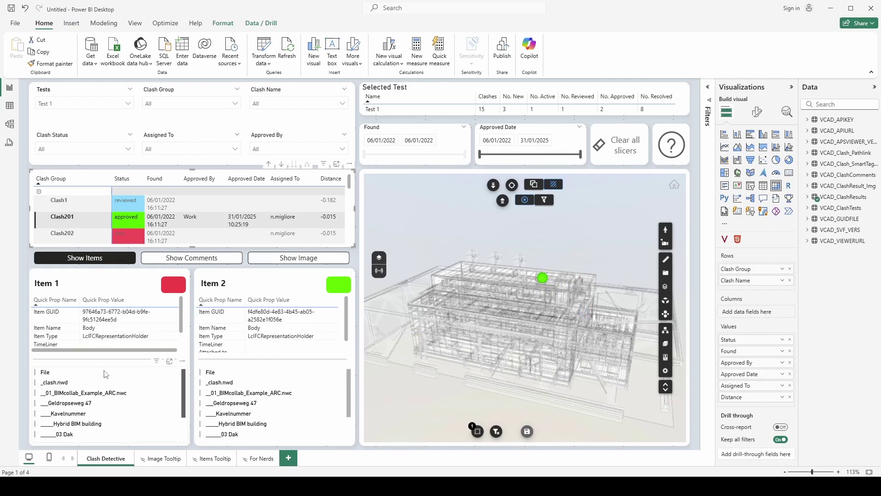
{"action": "left_click_drag", "start_coordinate": [403, 329], "coordinate": [564, 275]}
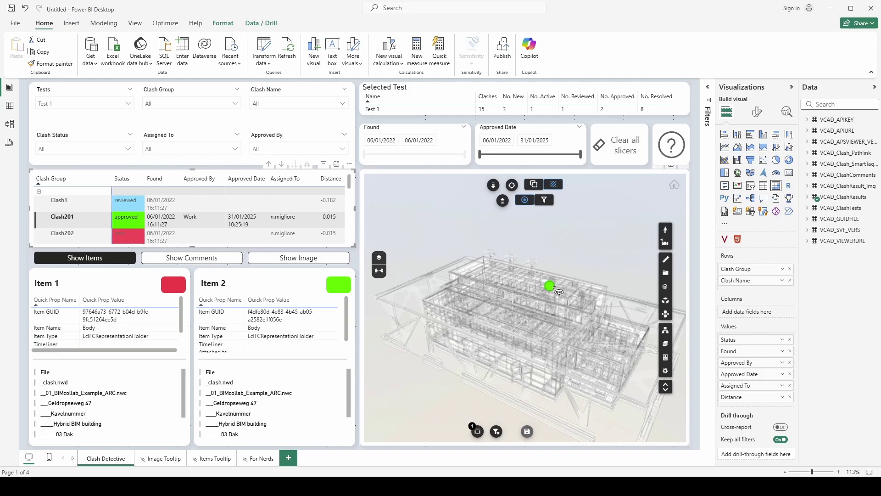
{"action": "mouse_move", "coordinate": [557, 290]}
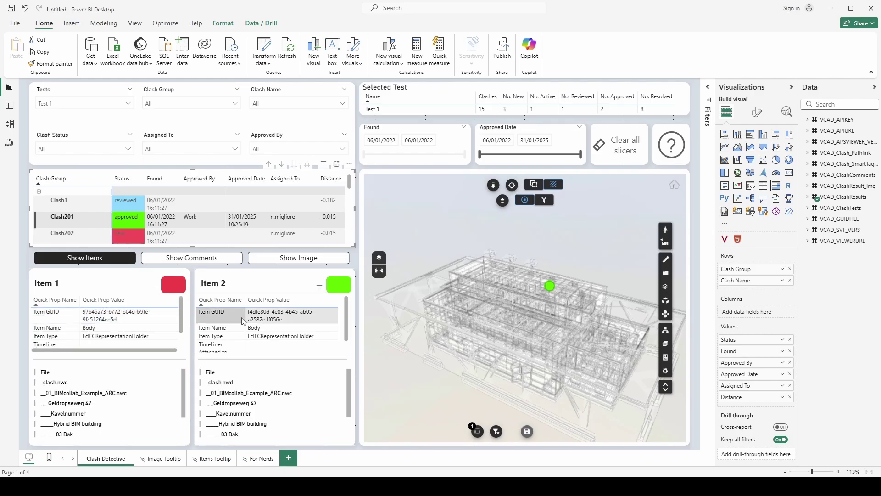
Step: Show Clash201's Comments table, then switch to its exported clash image with Show Image
{"action": "left_click", "coordinate": [208, 261]}
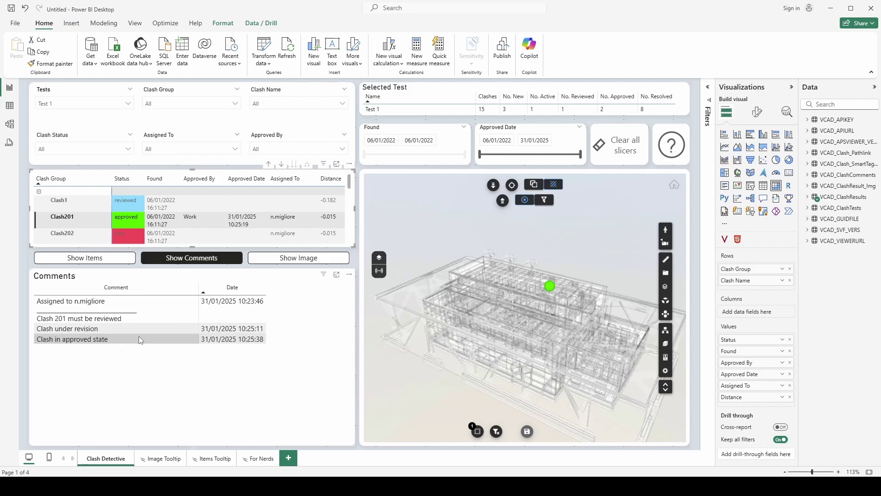
{"action": "mouse_move", "coordinate": [140, 339]}
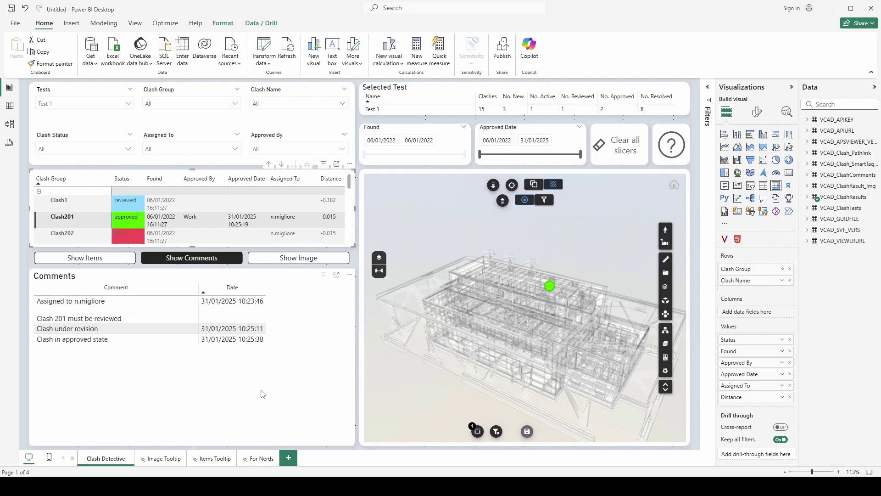
{"action": "left_click", "coordinate": [293, 265]}
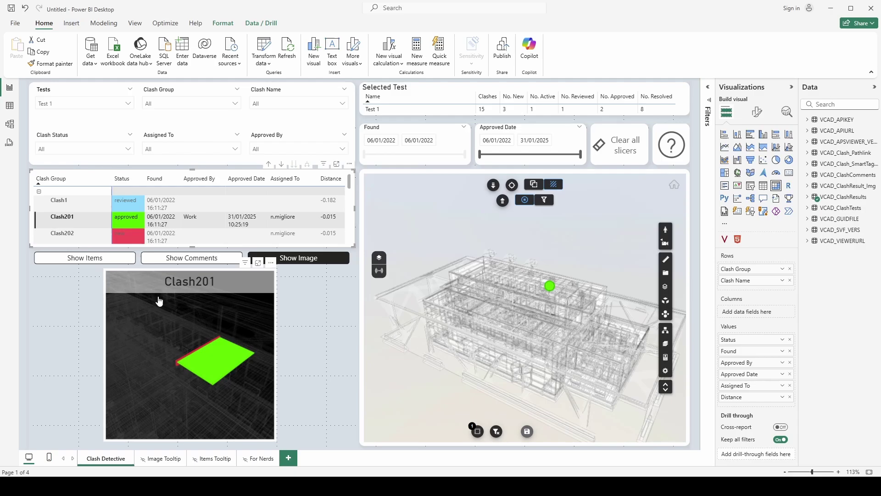
{"action": "left_click", "coordinate": [89, 237]}
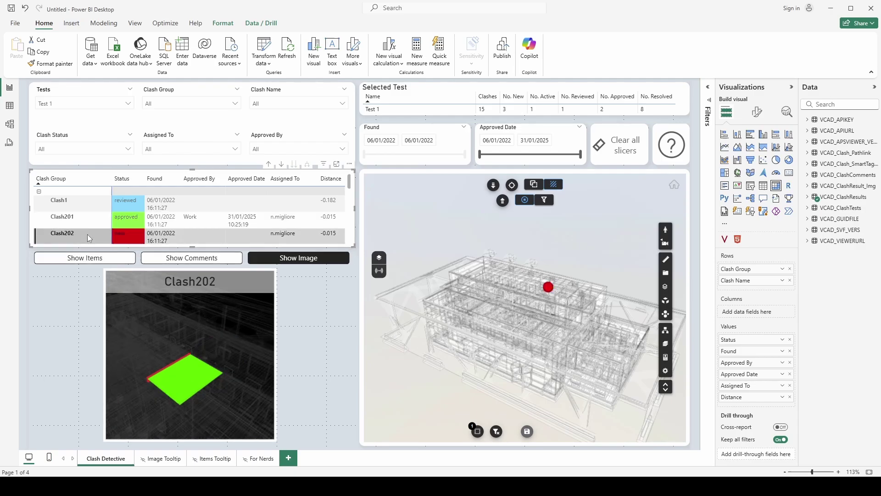
{"action": "left_click", "coordinate": [91, 210]}
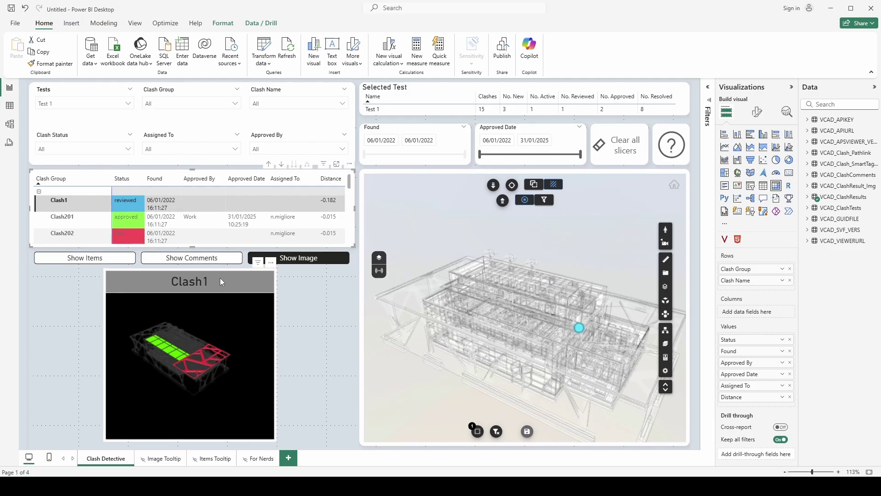
{"action": "mouse_move", "coordinate": [203, 278]}
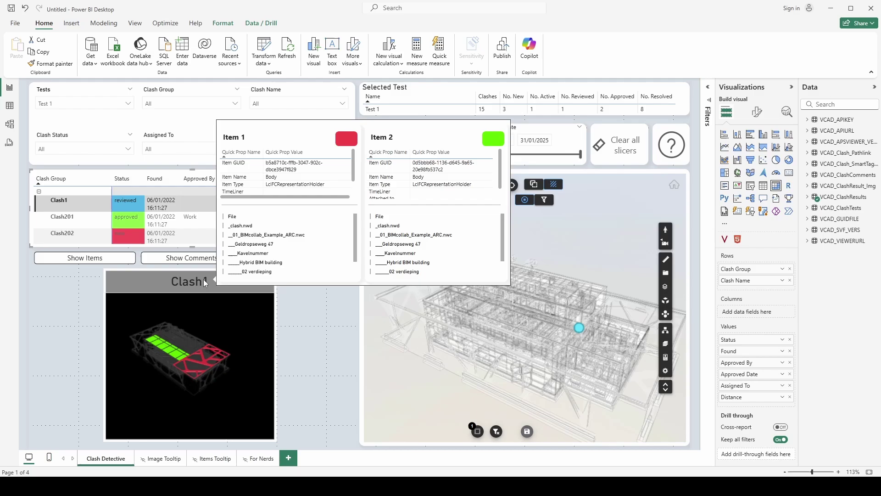
{"action": "left_click", "coordinate": [81, 217]}
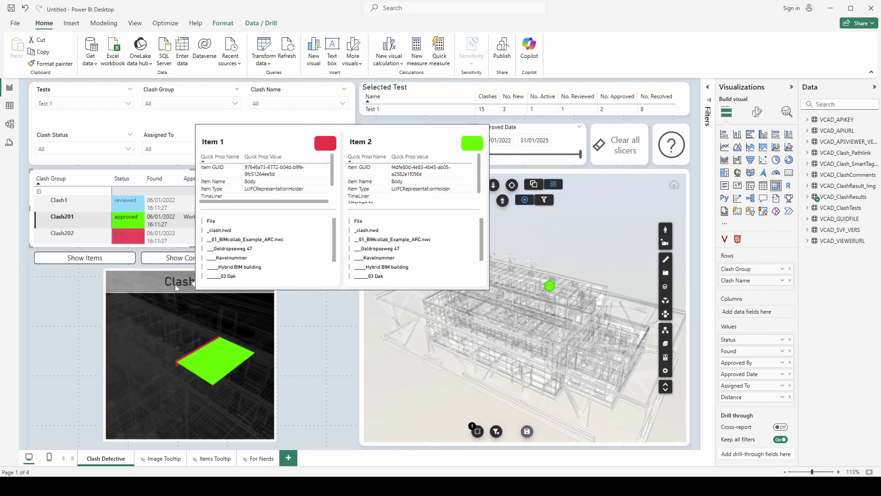
{"action": "left_click", "coordinate": [329, 339]}
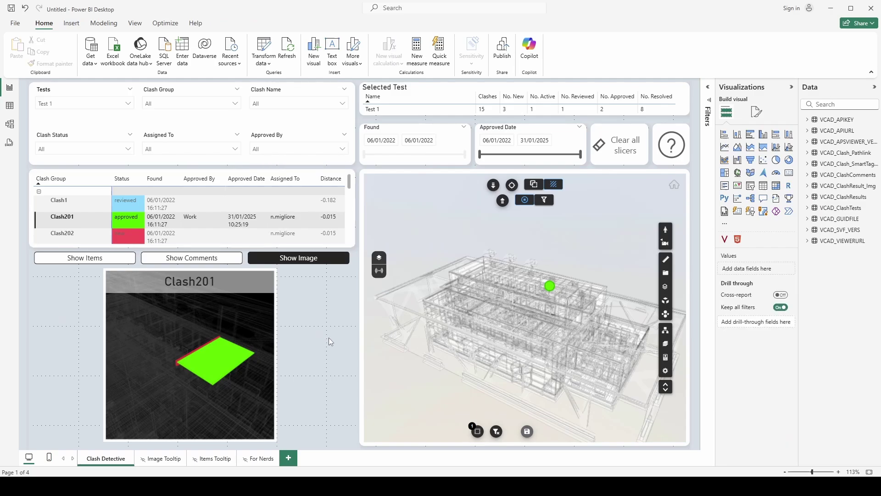